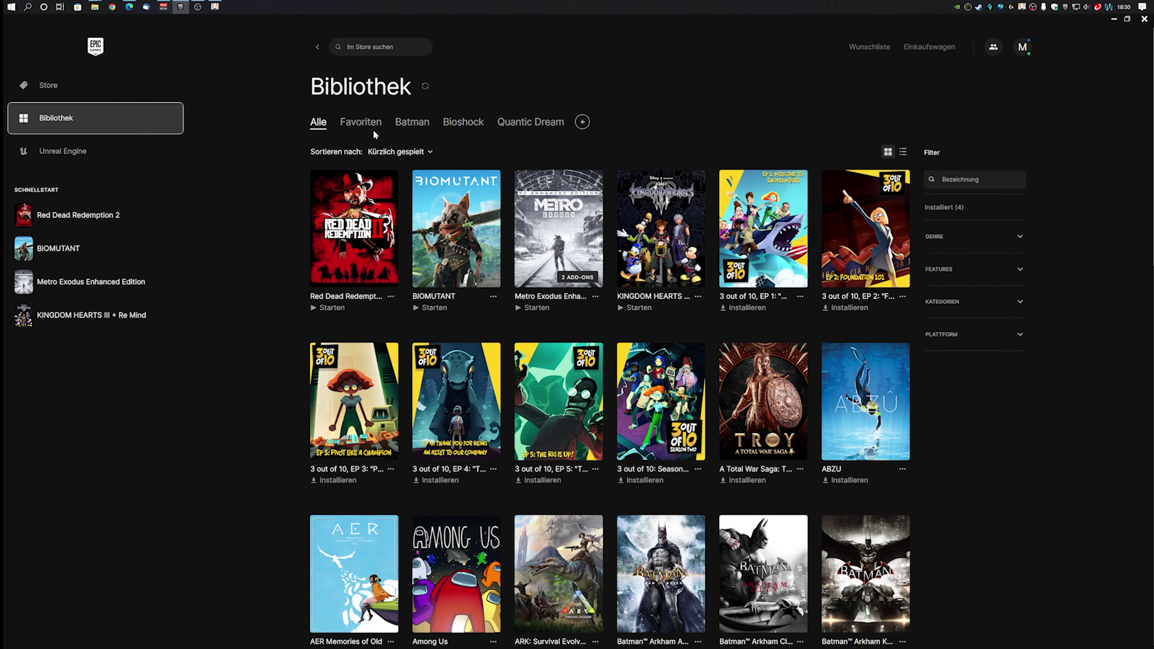
View the Batman, Bioshock and Quantic Dream collections in the library one after another
left_click(412, 123)
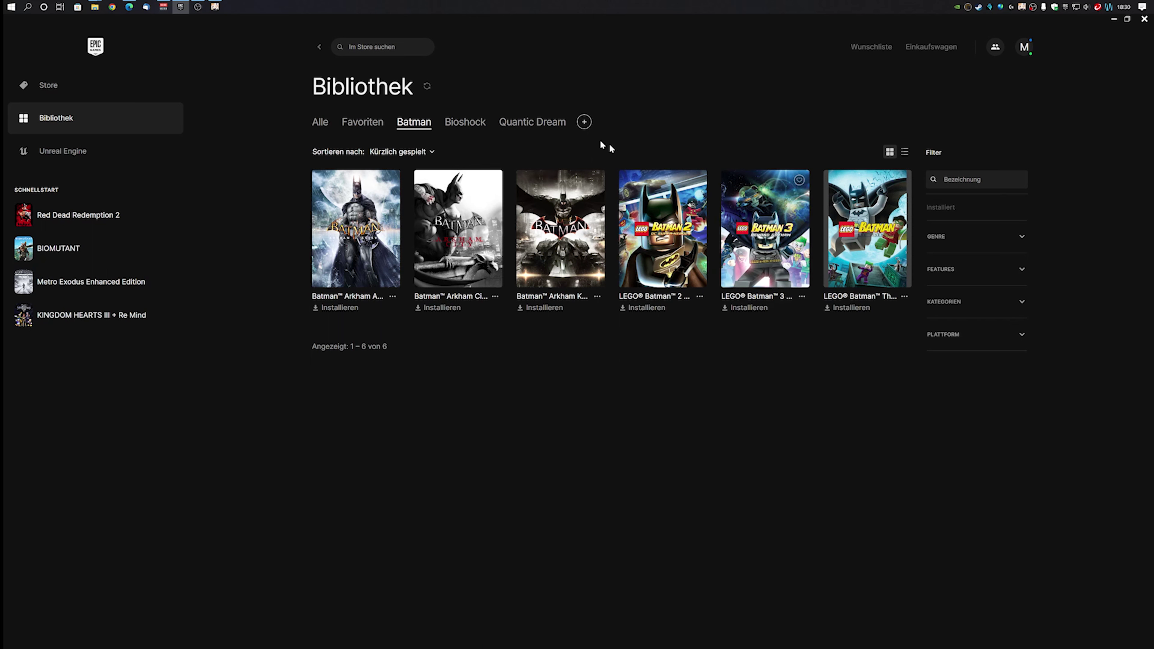
left_click(465, 122)
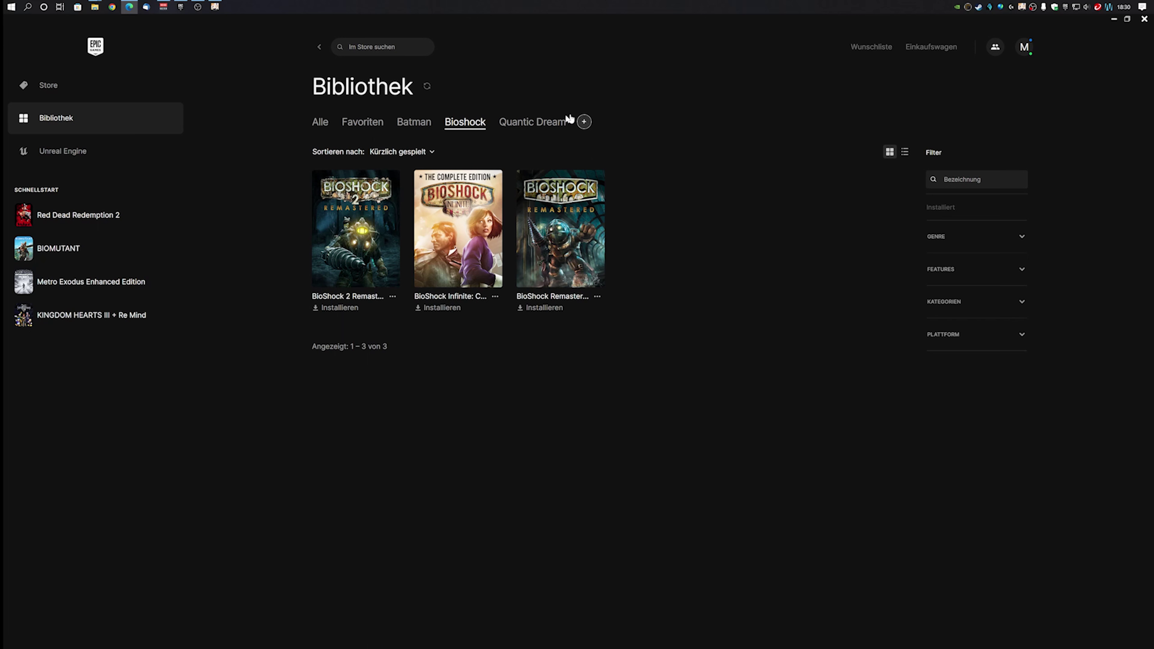
left_click(542, 130)
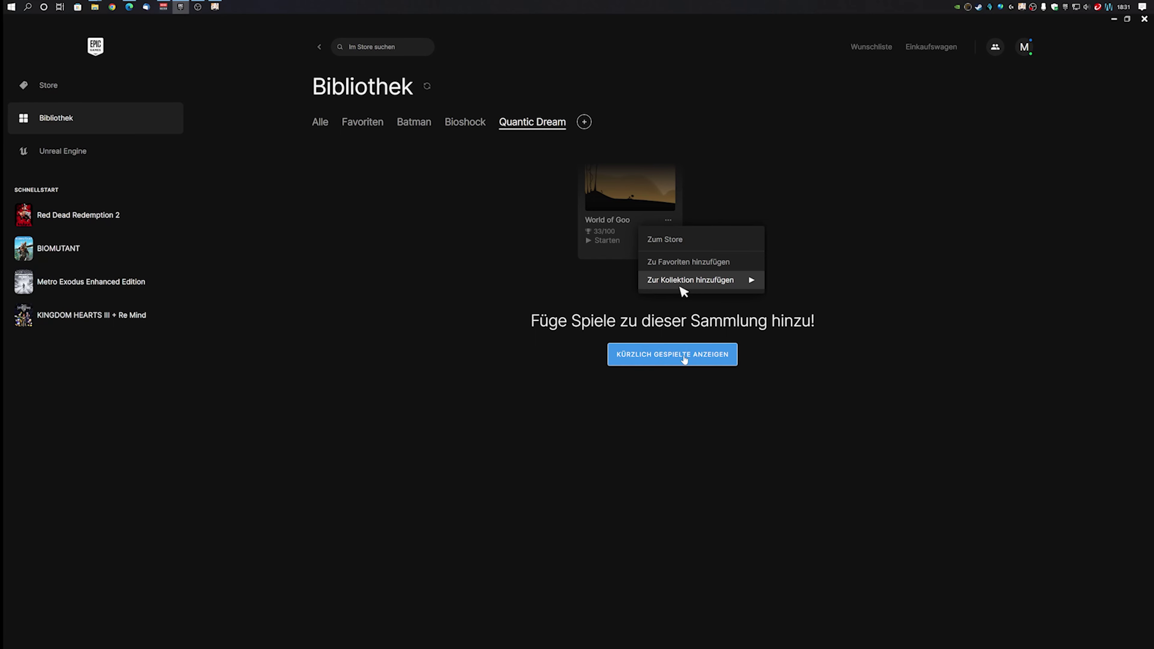
Show the recently played games from the empty collection and add Beyond Two Souls to the Quantic Dream collection
left_click(686, 360)
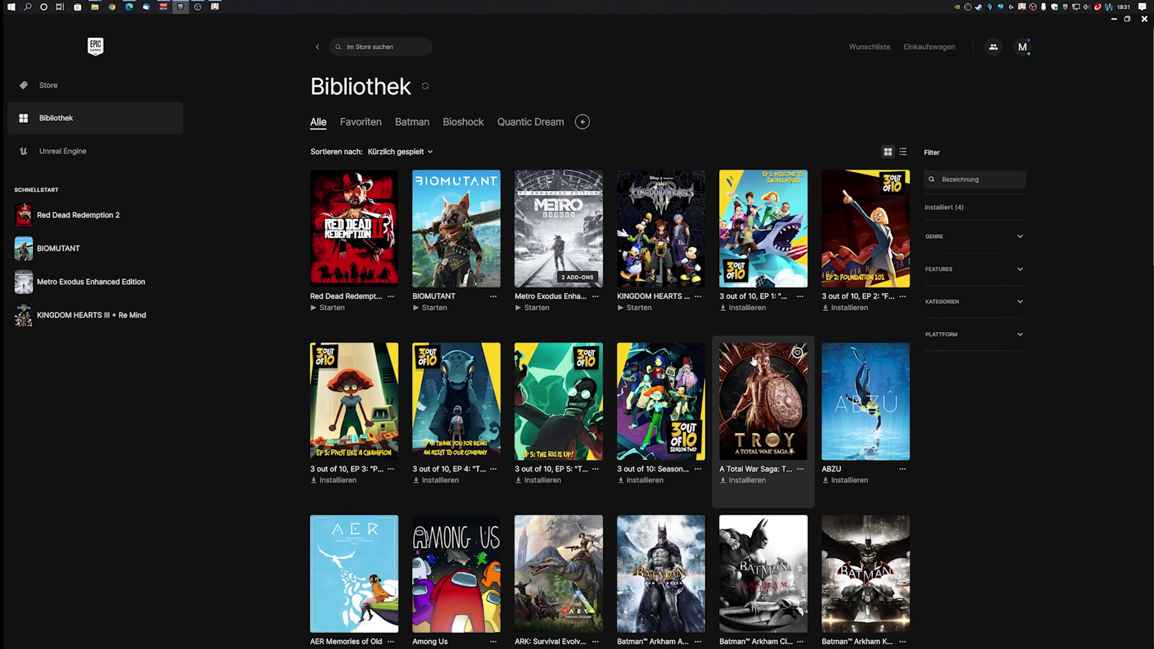
scroll(753, 360, "down", 6)
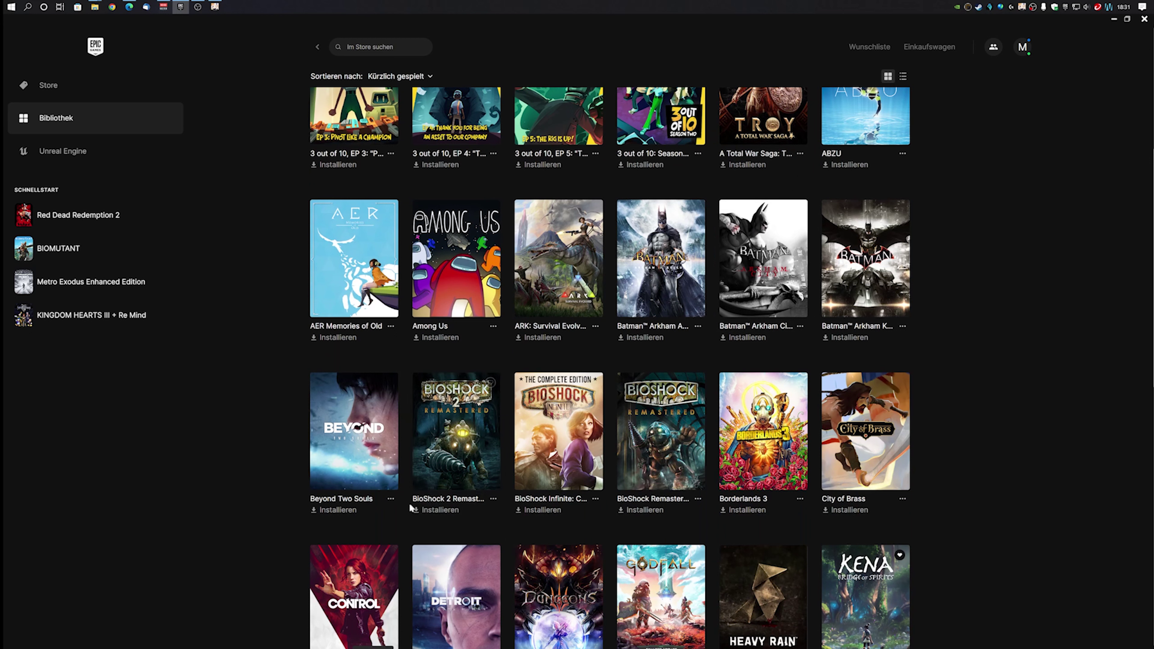
left_click(390, 500)
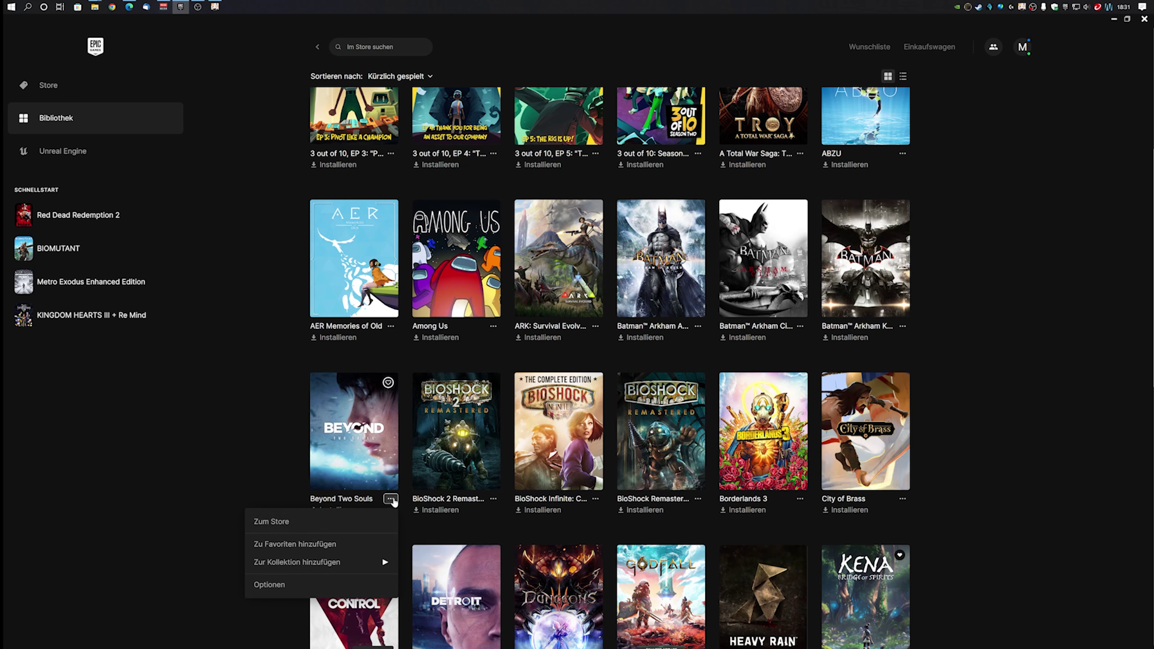
mouse_move(330, 566)
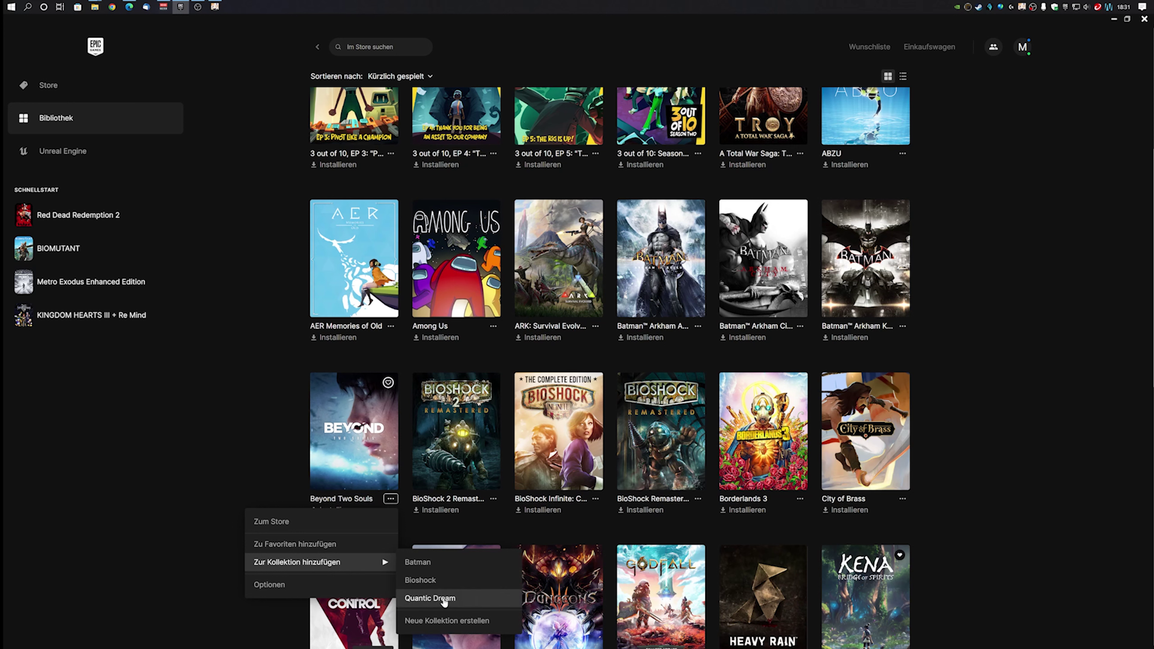
left_click(444, 599)
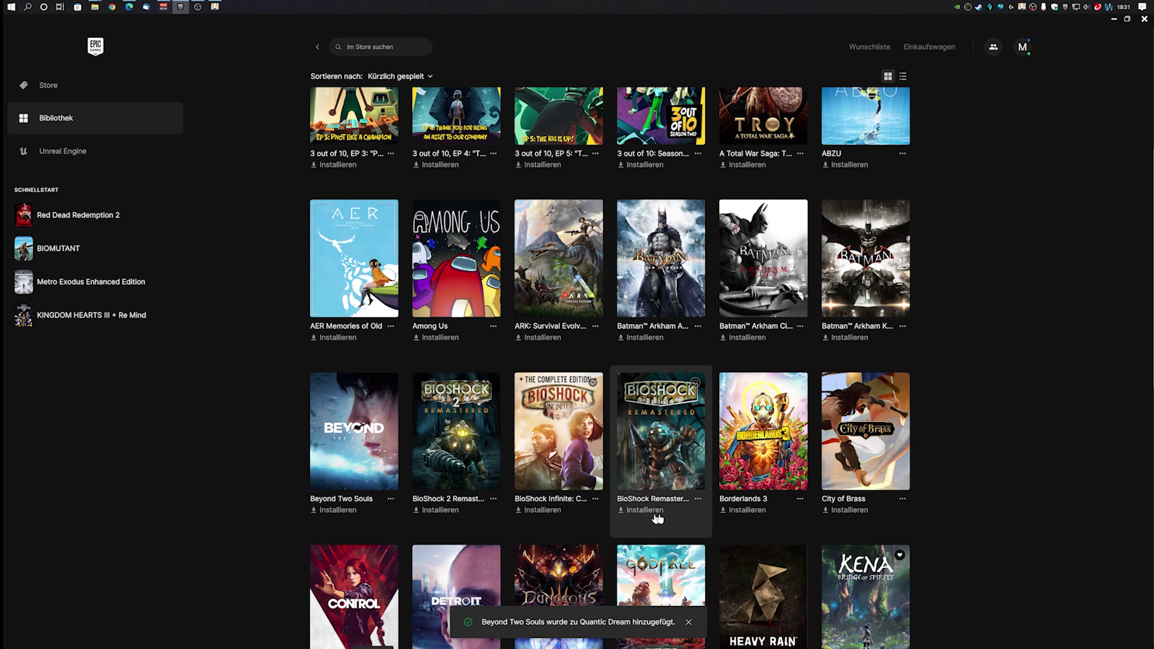
Add Detroit Become Human and Heavy Rain to the Quantic Dream collection as well
scroll(762, 494, "down", 4)
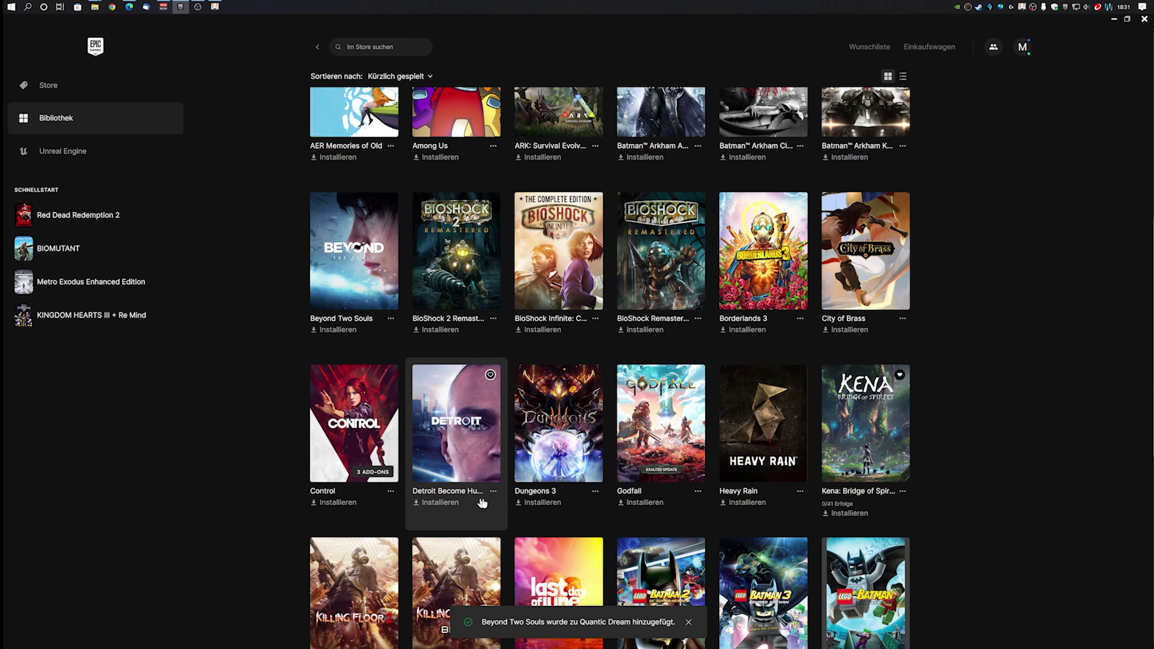
left_click(493, 491)
mouse_move(461, 561)
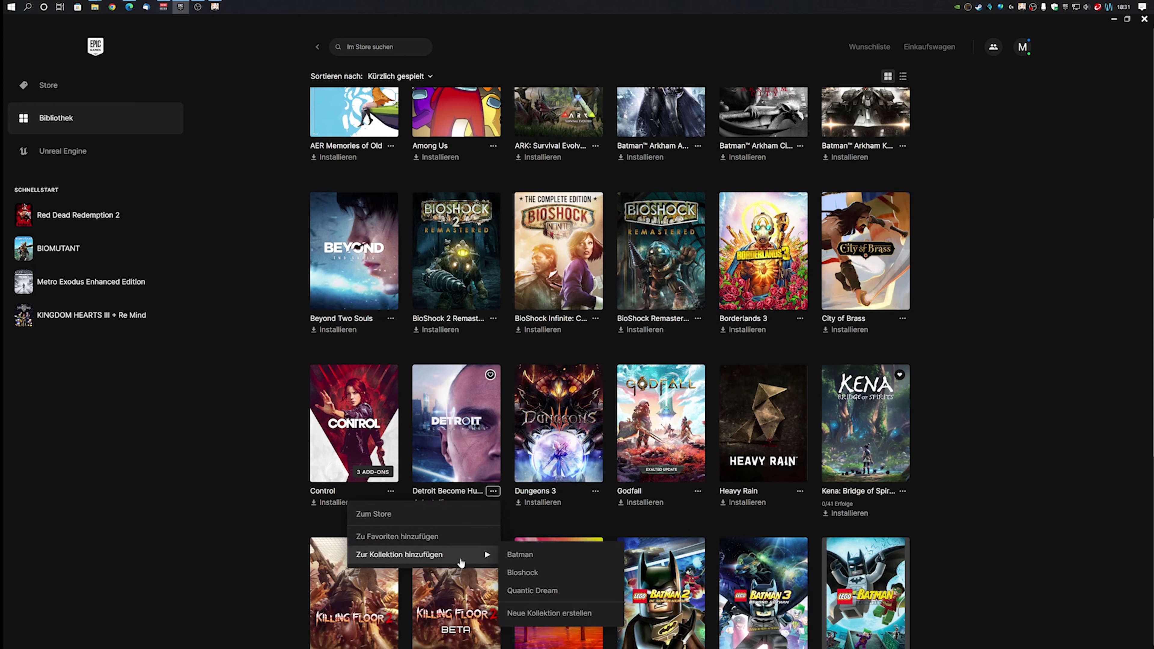
left_click(523, 590)
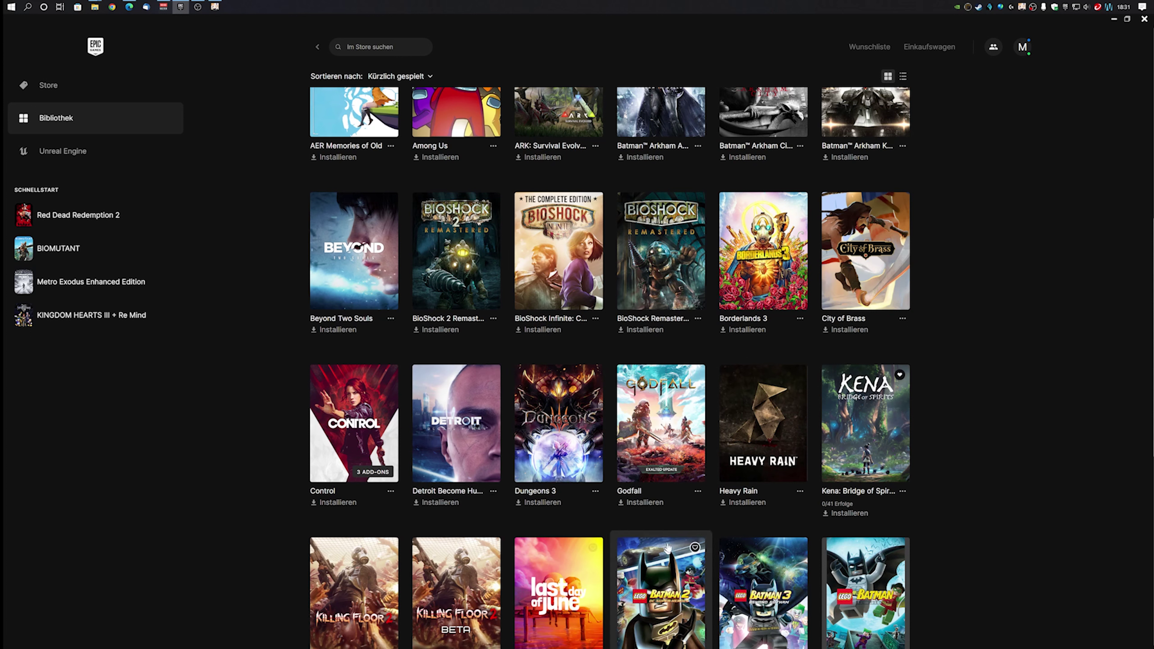
left_click(800, 492)
mouse_move(737, 562)
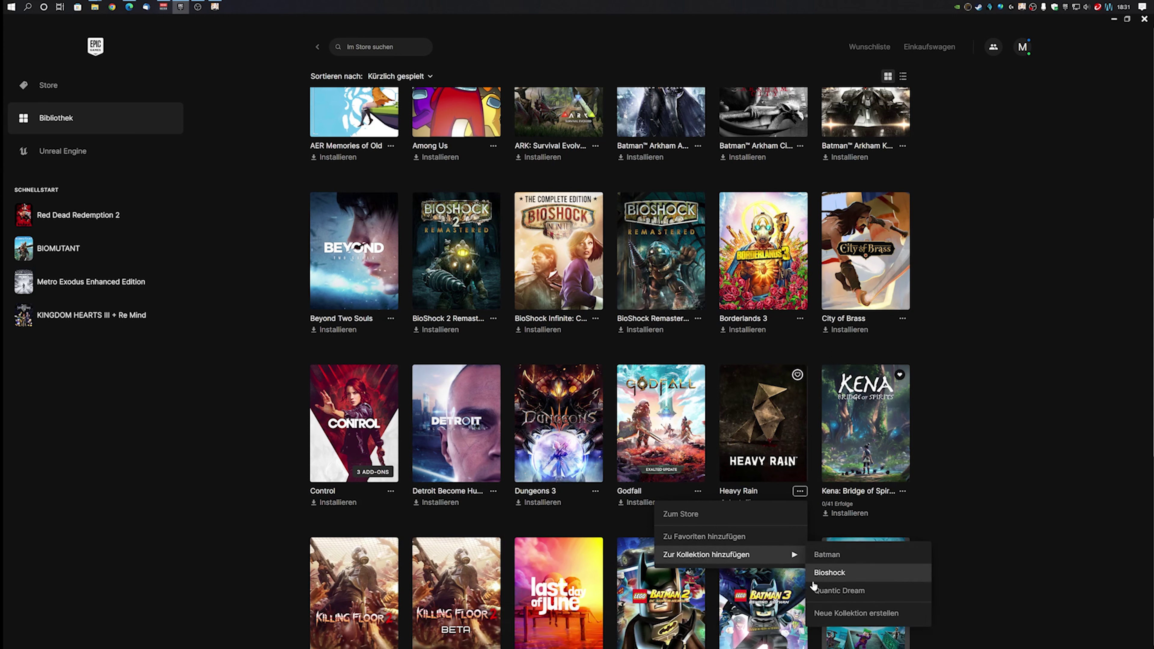
left_click(831, 591)
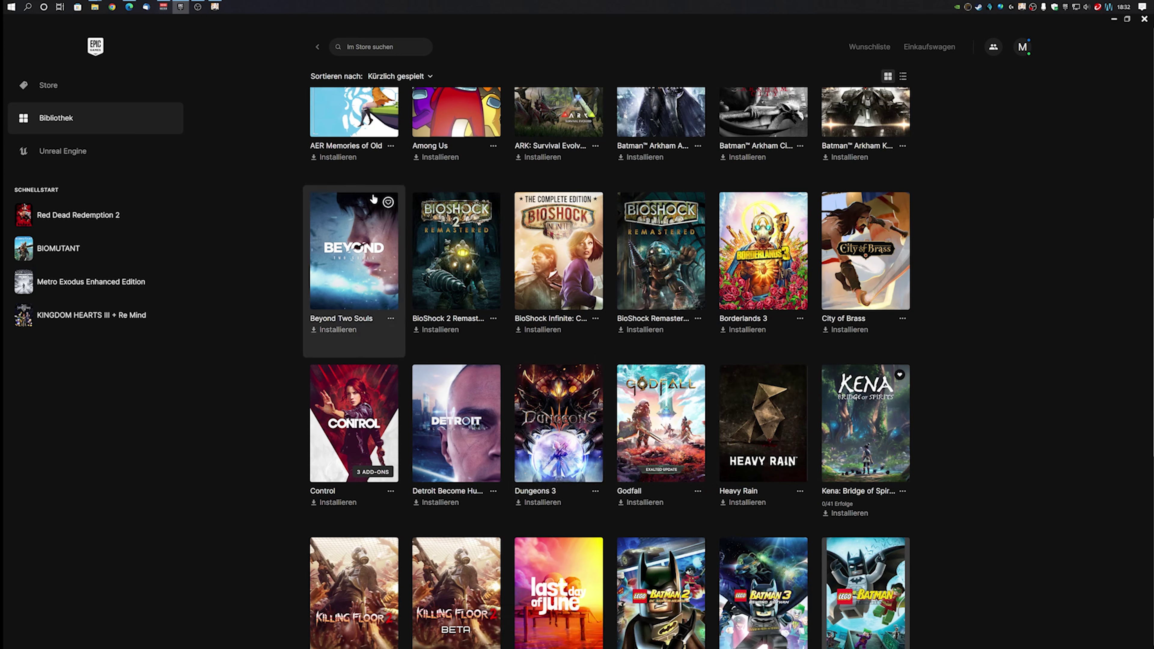
Check the games in the Quantic Dream collection and in the Favoriten list
scroll(452, 222, "up", 8)
scroll(453, 223, "up", 3)
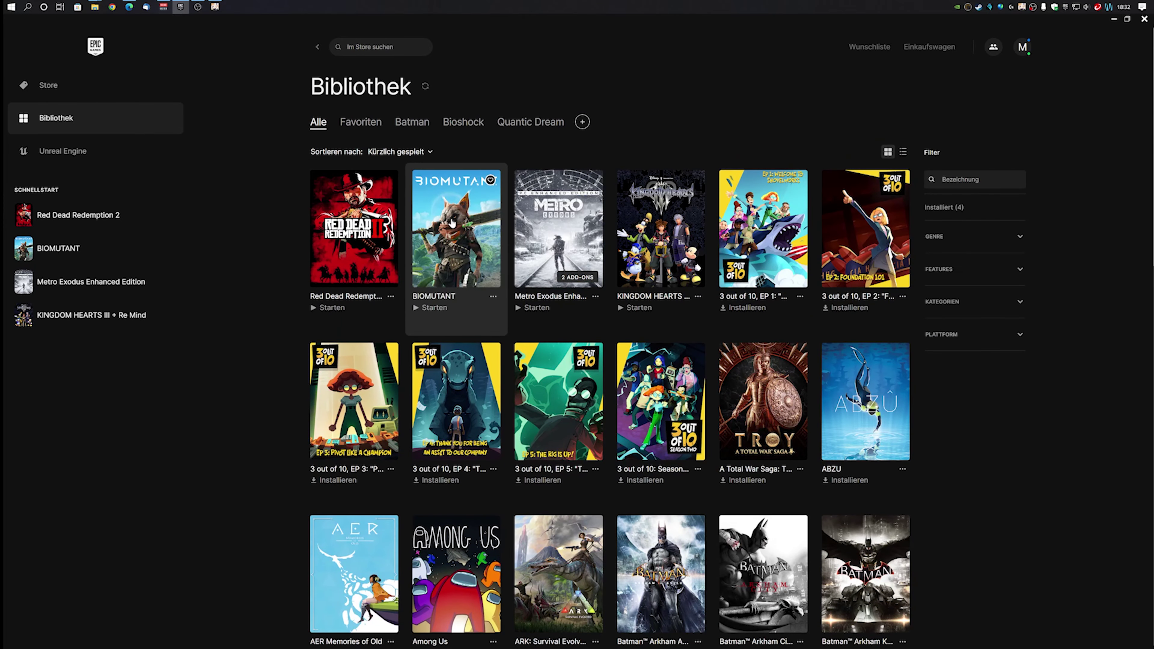
left_click(535, 127)
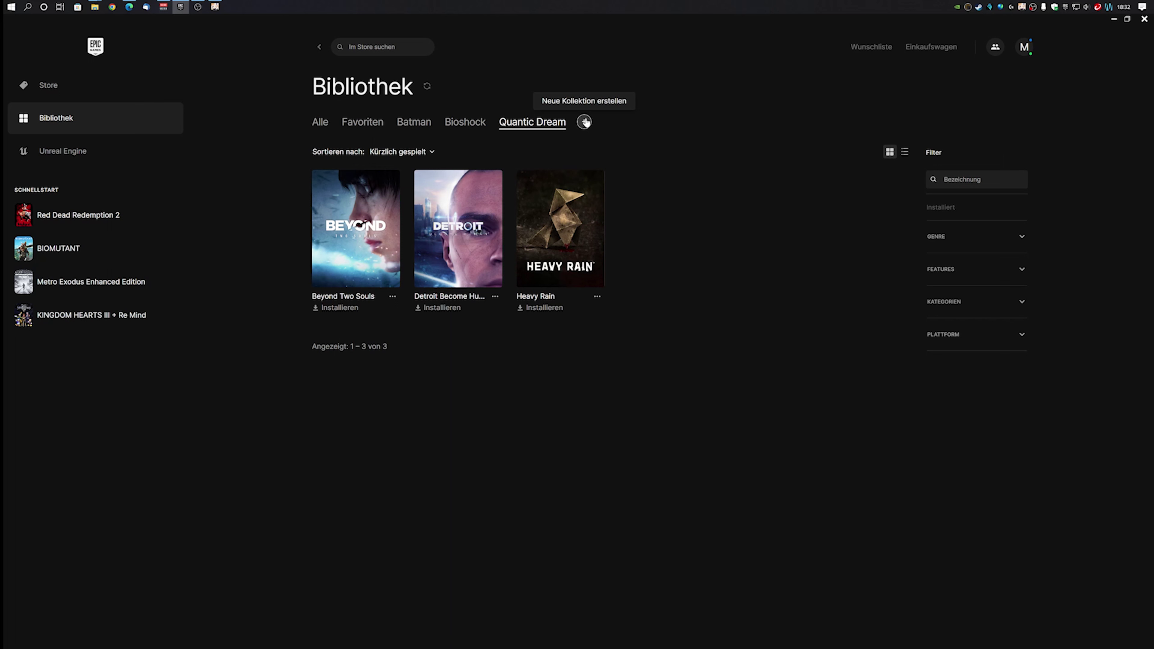
left_click(362, 125)
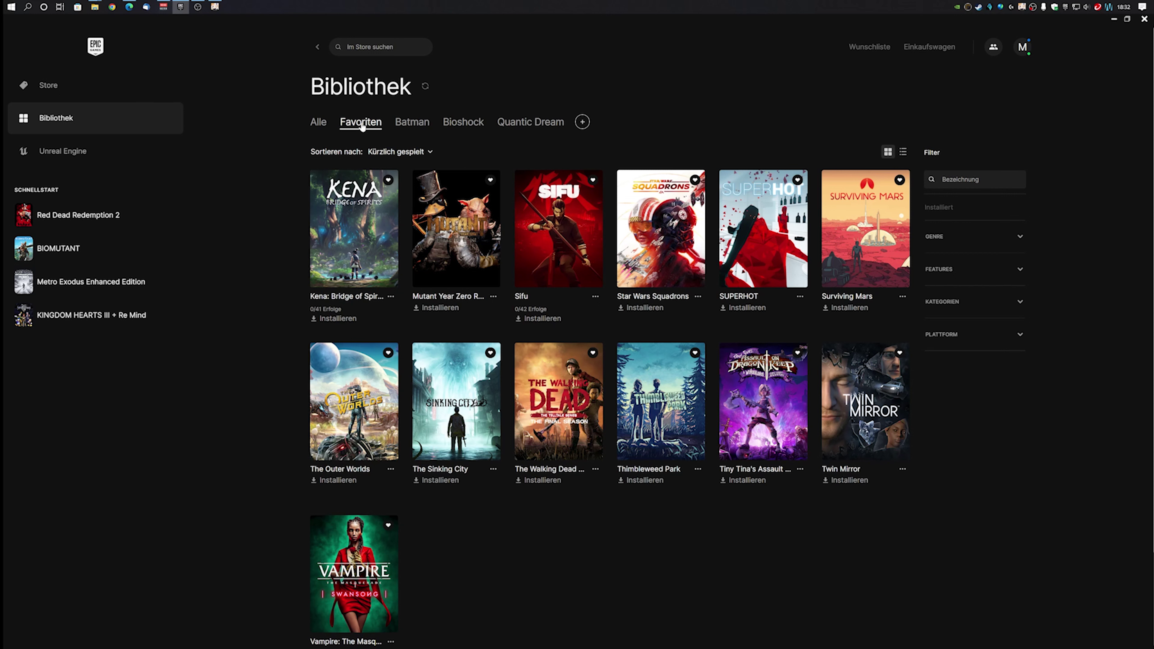
Look through the list of all games and open the store page of Control
left_click(316, 128)
scroll(512, 284, "down", 10)
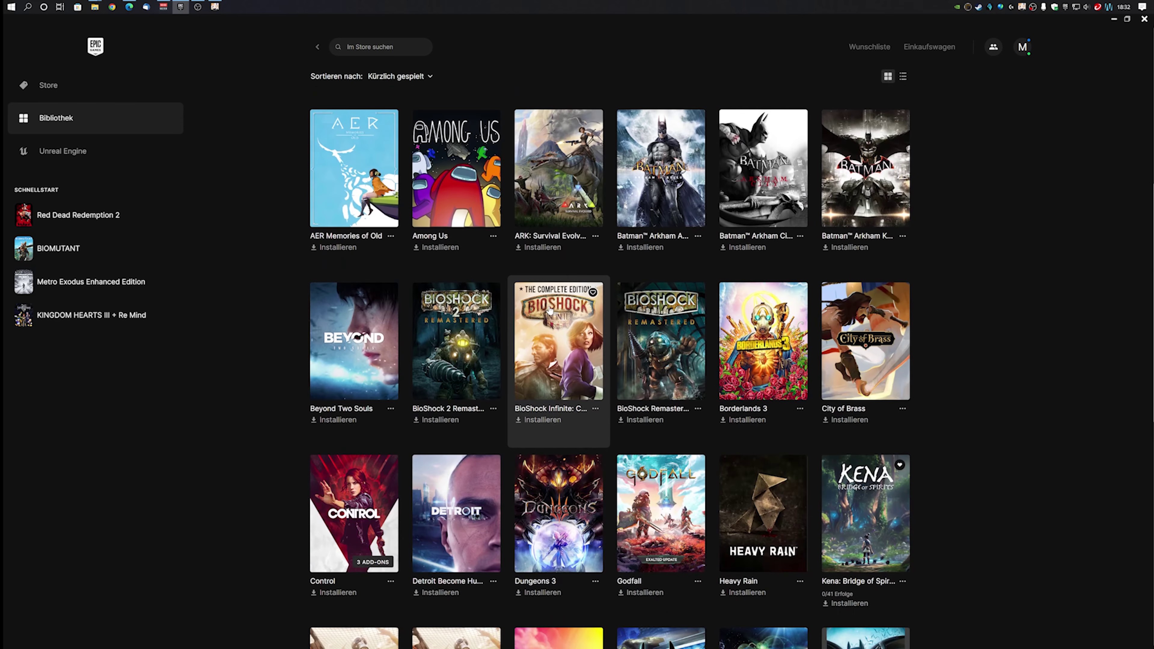
scroll(551, 315, "down", 10)
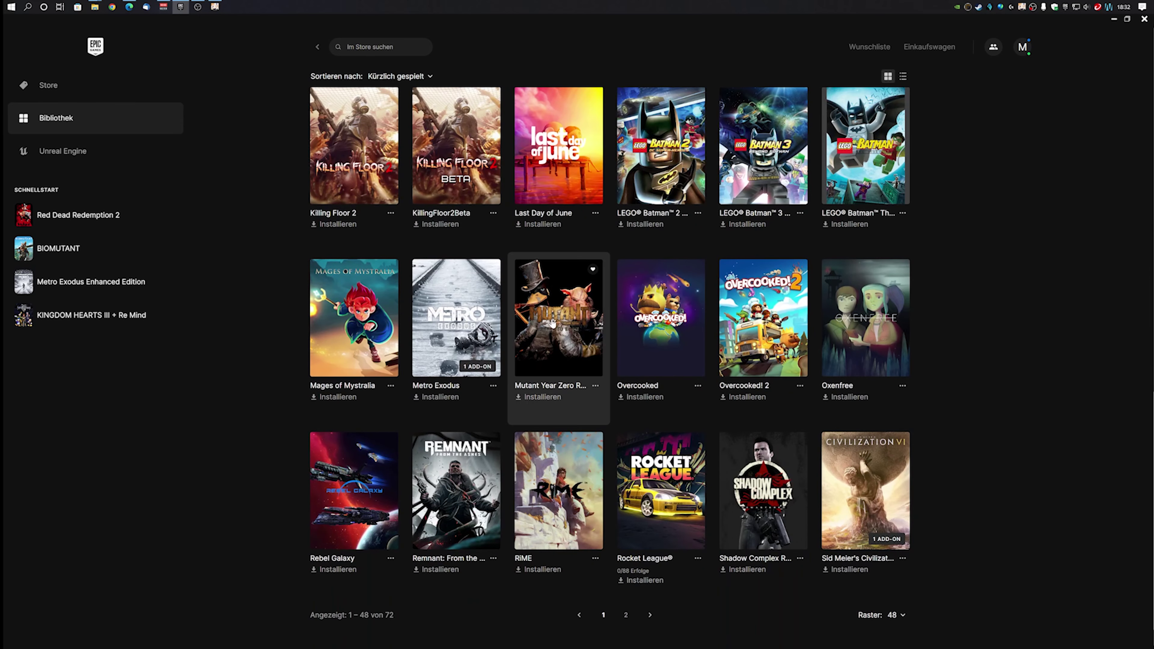
scroll(553, 324, "down", 1)
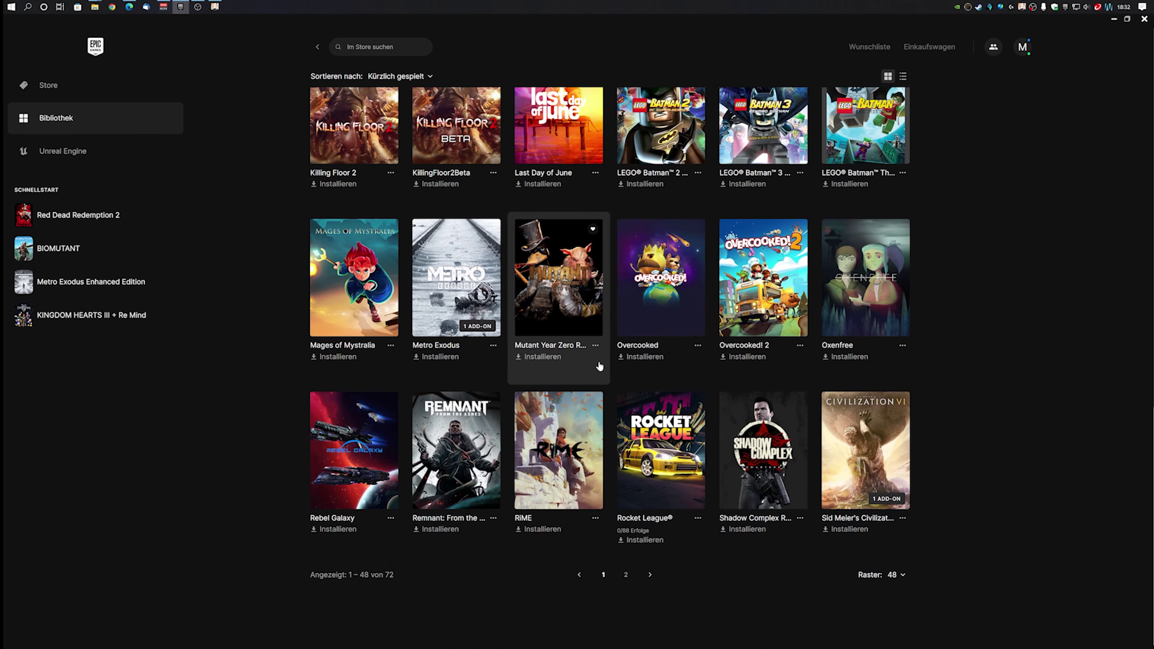
scroll(600, 367, "up", 7)
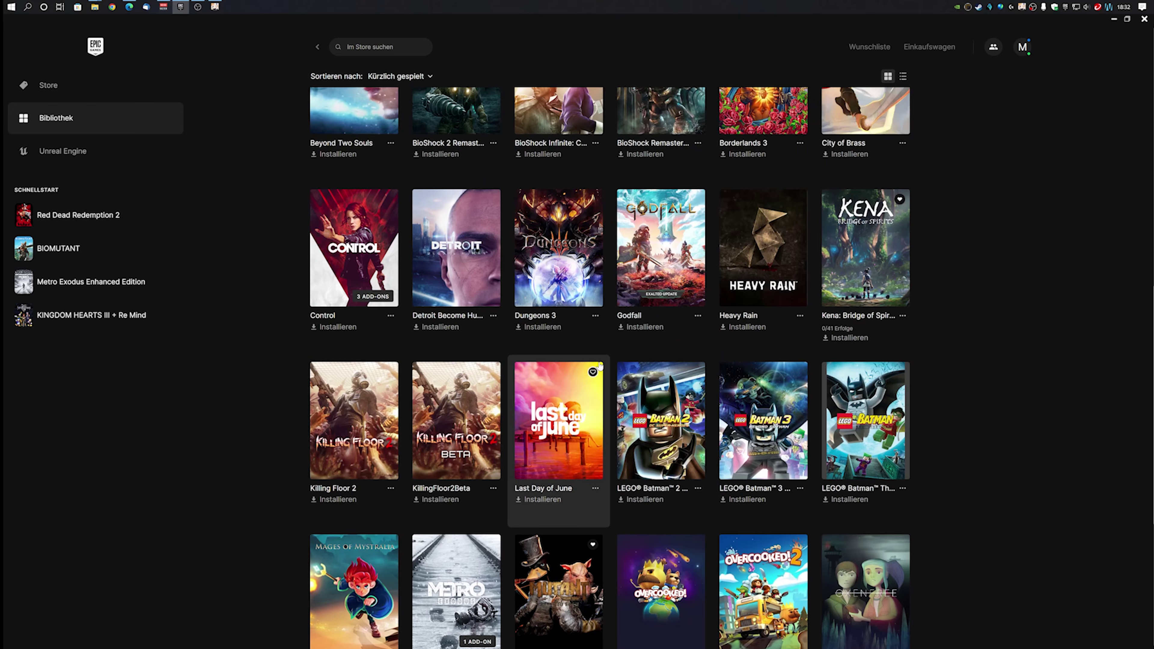
scroll(600, 367, "up", 1)
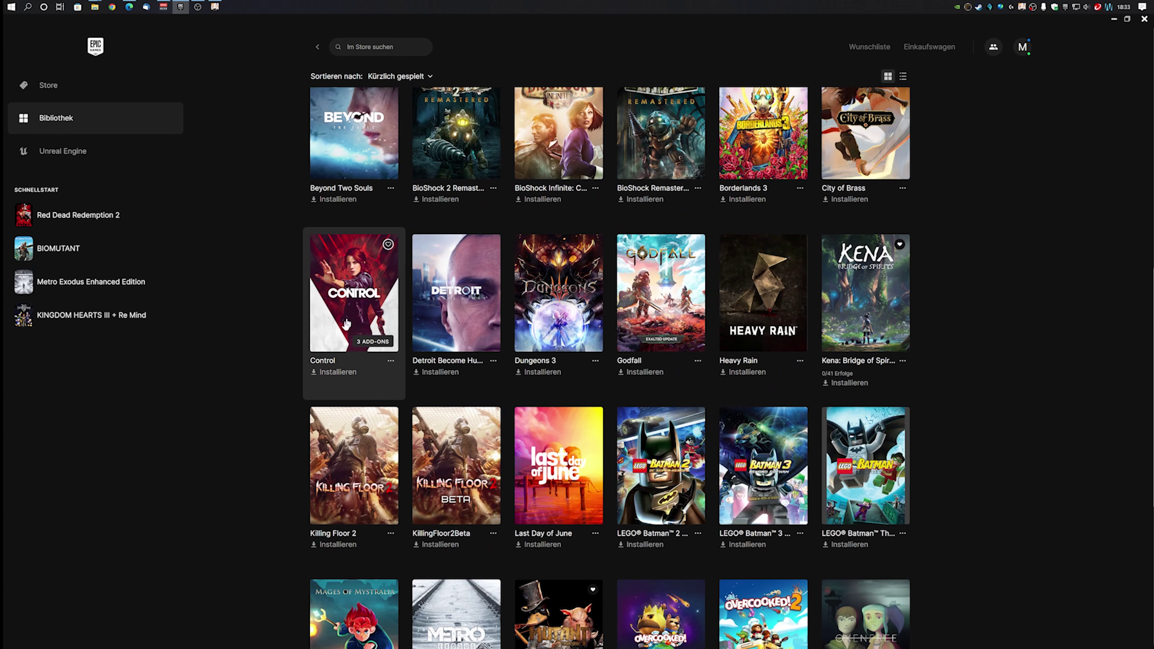
left_click(390, 362)
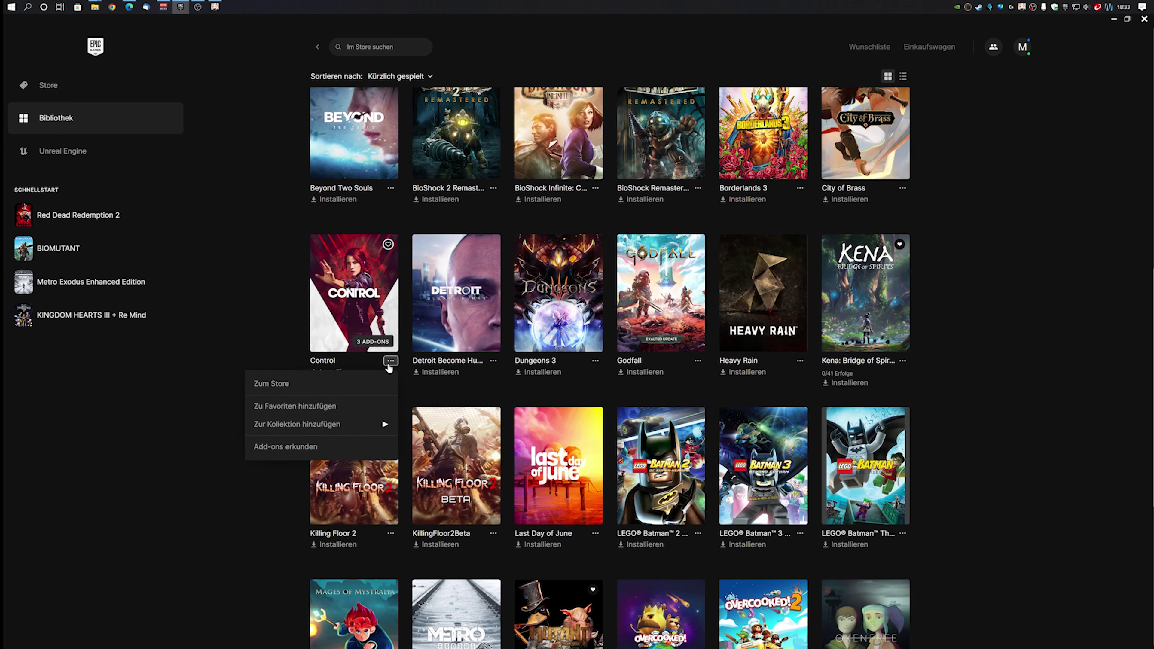
left_click(332, 387)
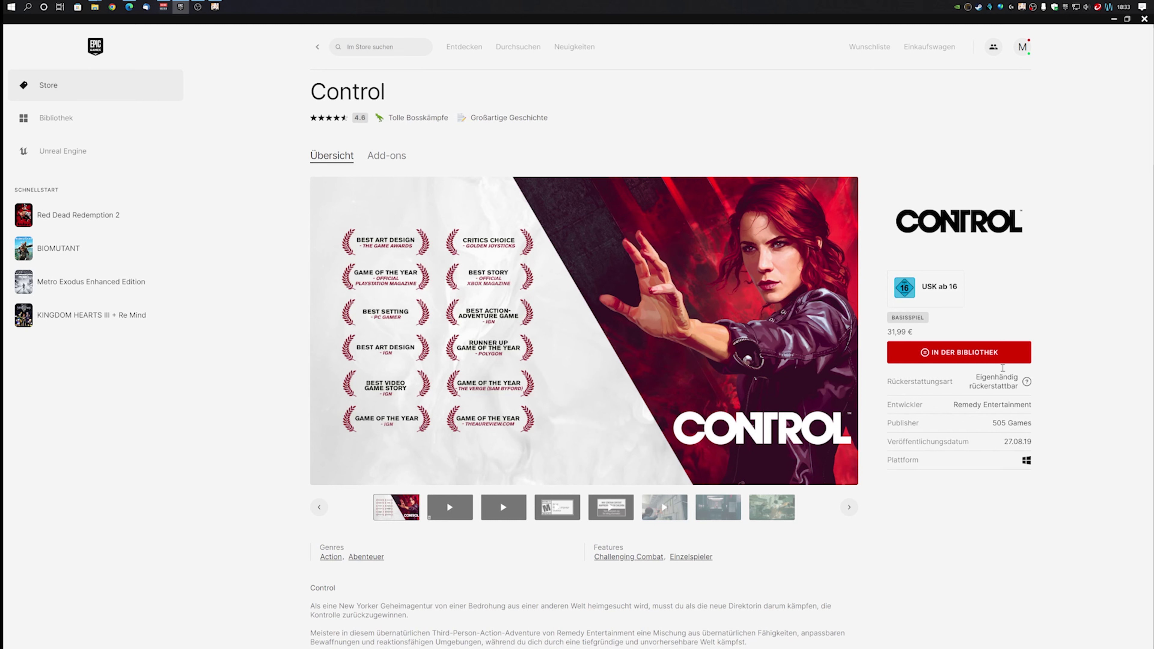
Visit the store's start page, return to the library and look through all owned games
left_click(37, 84)
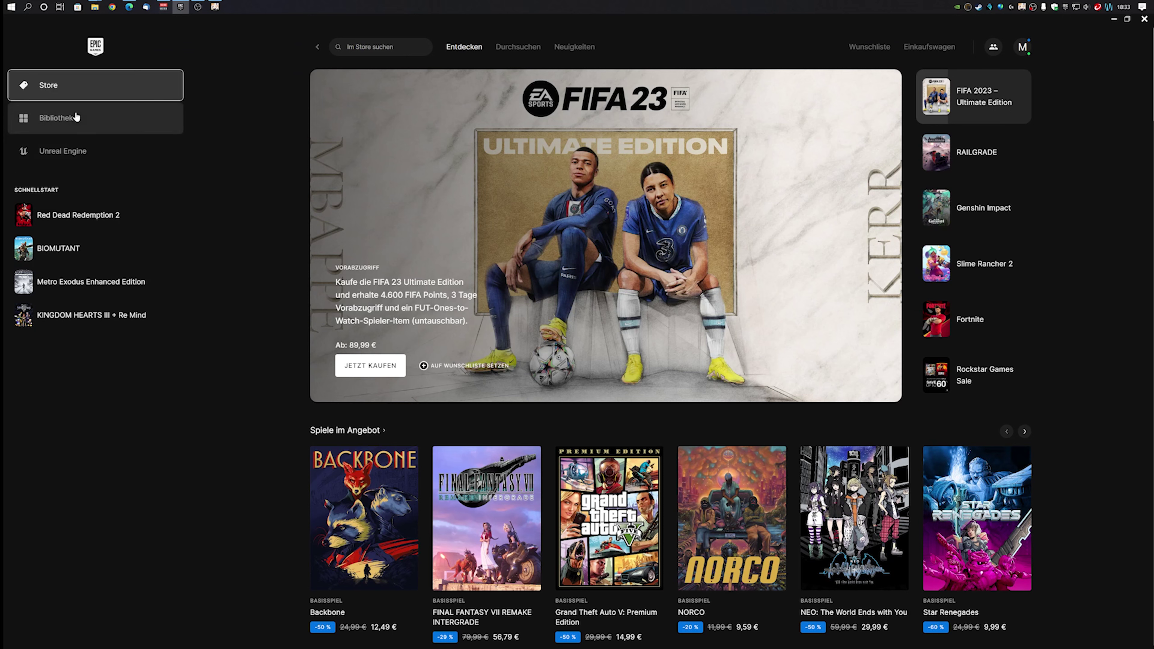
left_click(79, 119)
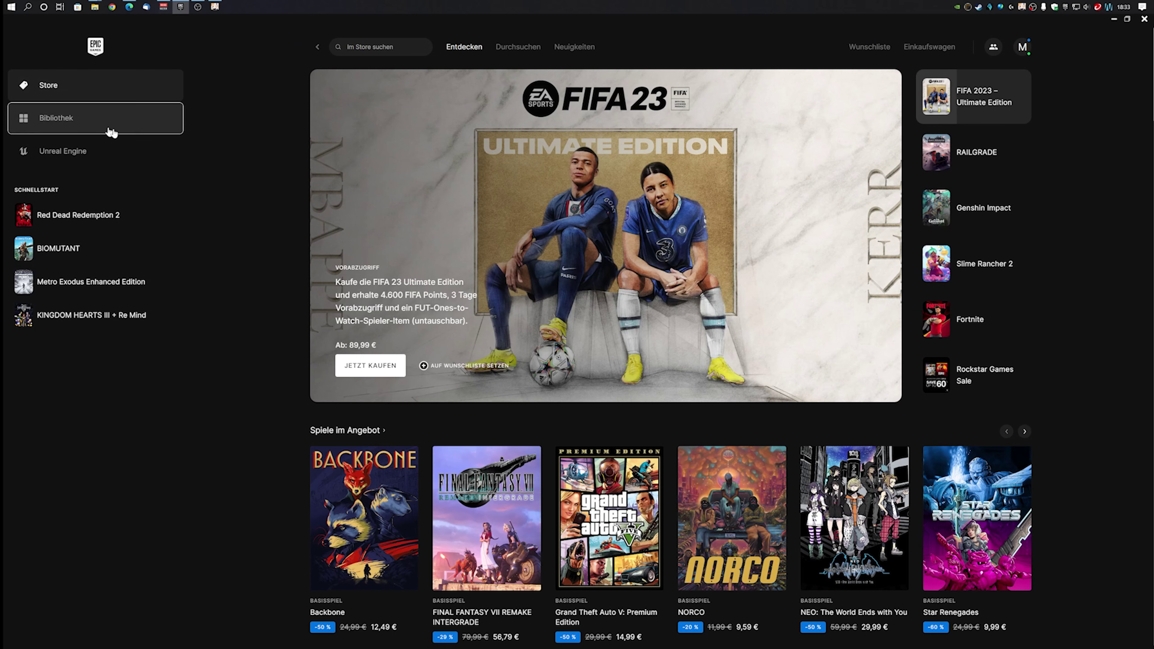
scroll(498, 282, "down", 3)
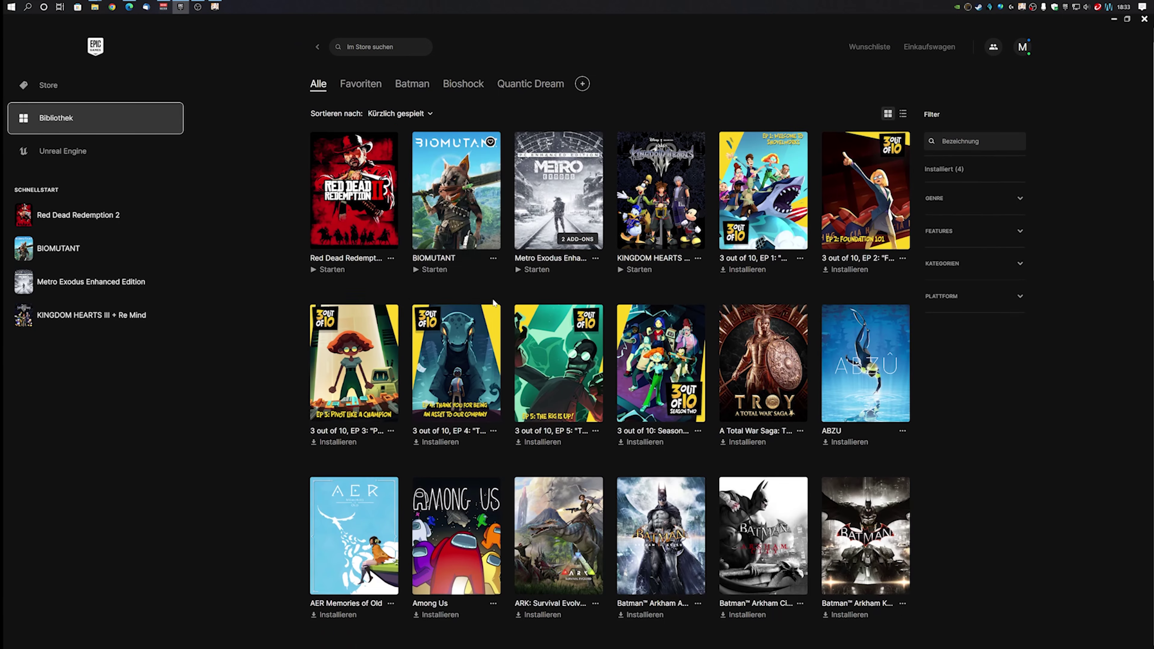
scroll(472, 353, "down", 4)
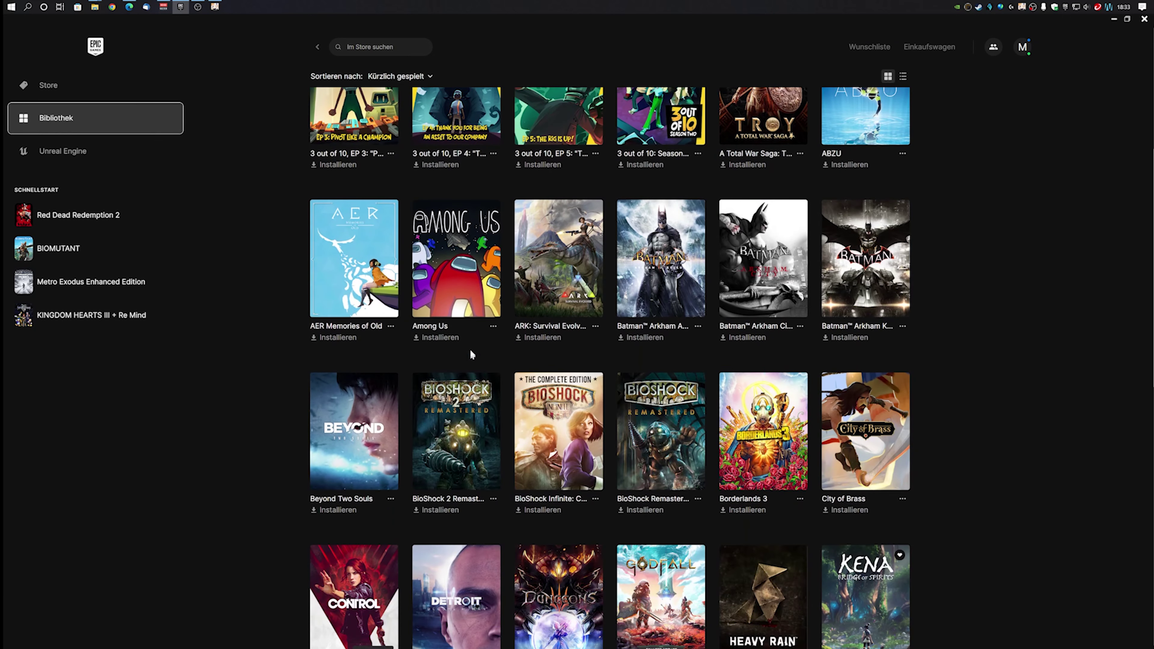
scroll(463, 352, "up", 5)
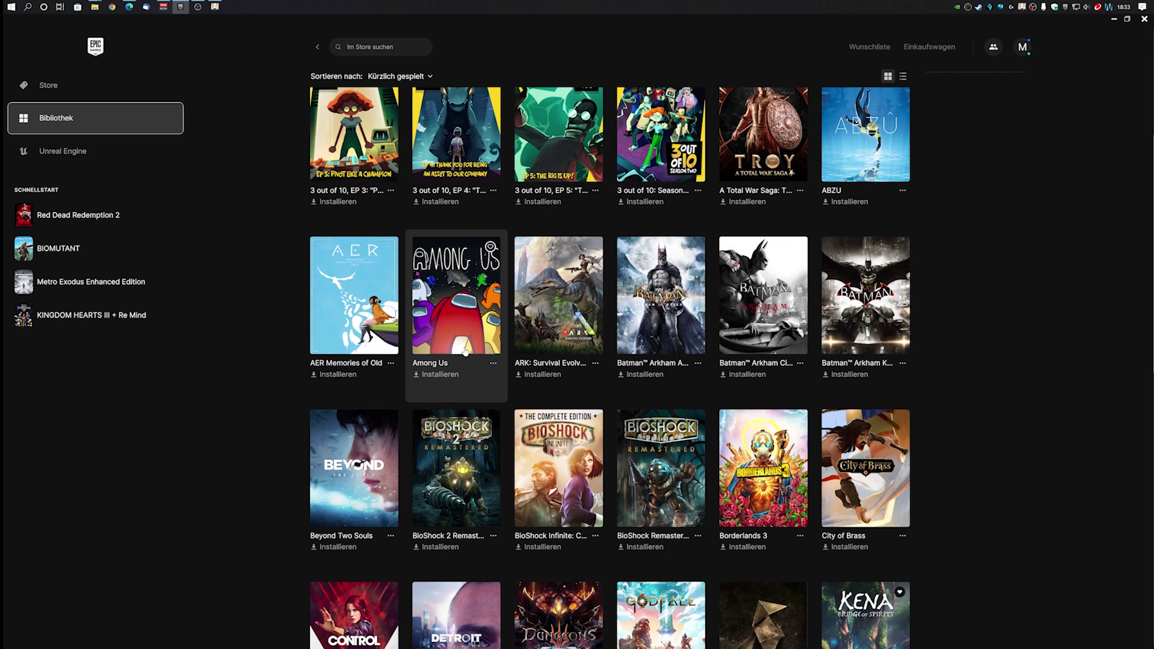
scroll(607, 327, "down", 8)
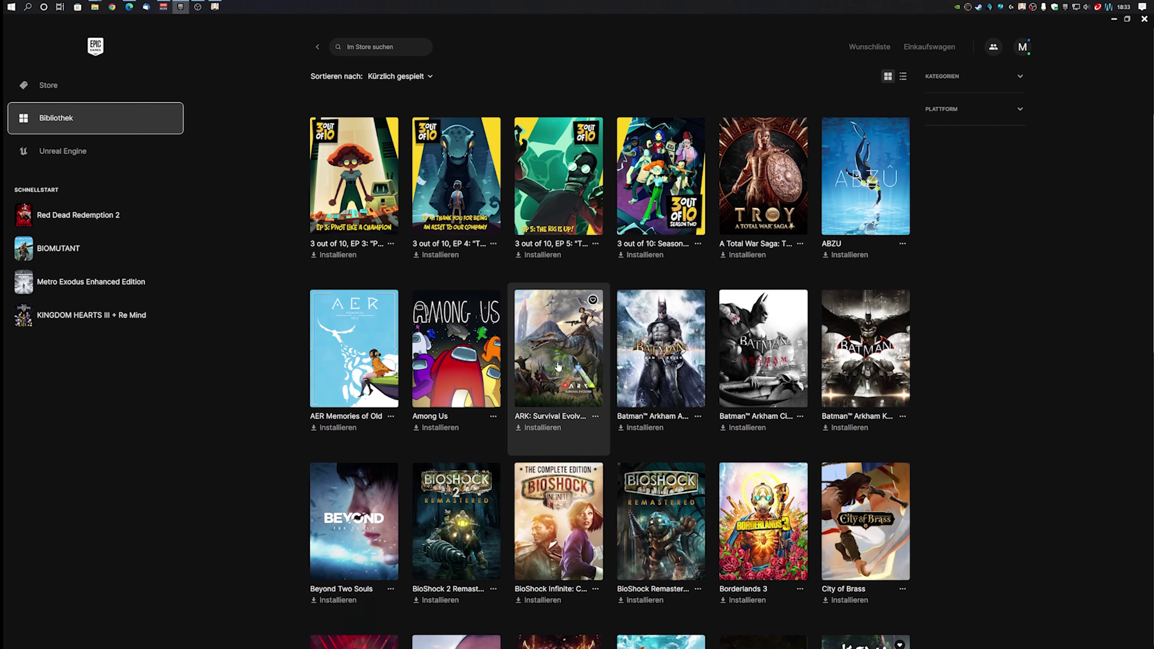
scroll(535, 368, "down", 5)
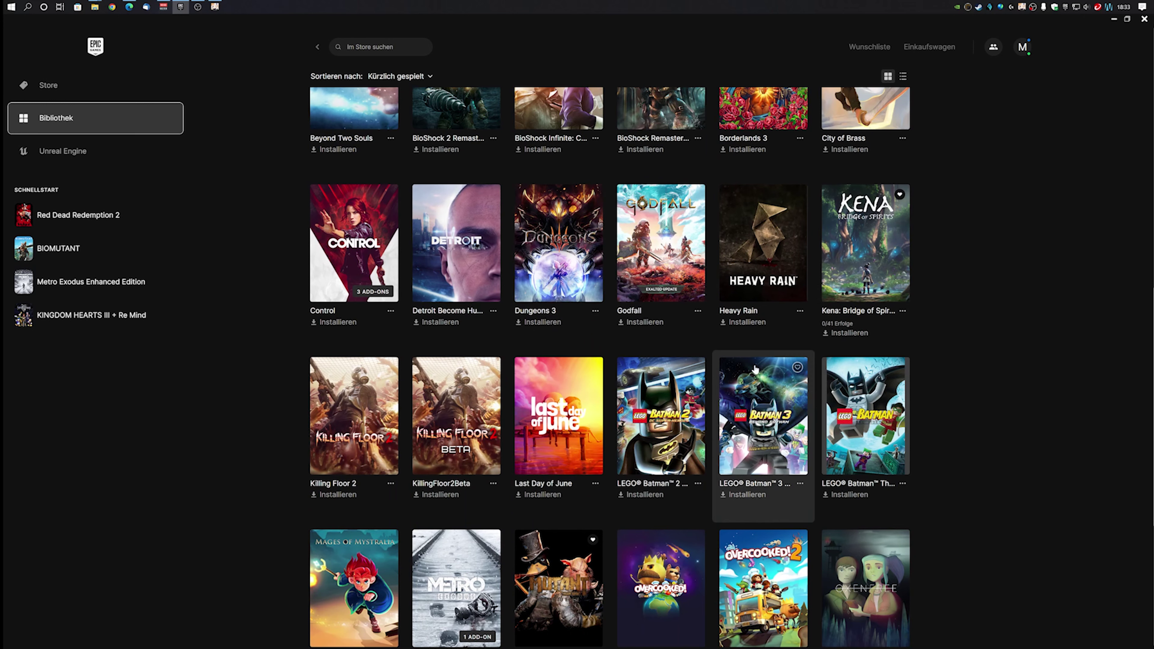
scroll(749, 341, "up", 5)
scroll(708, 337, "up", 8)
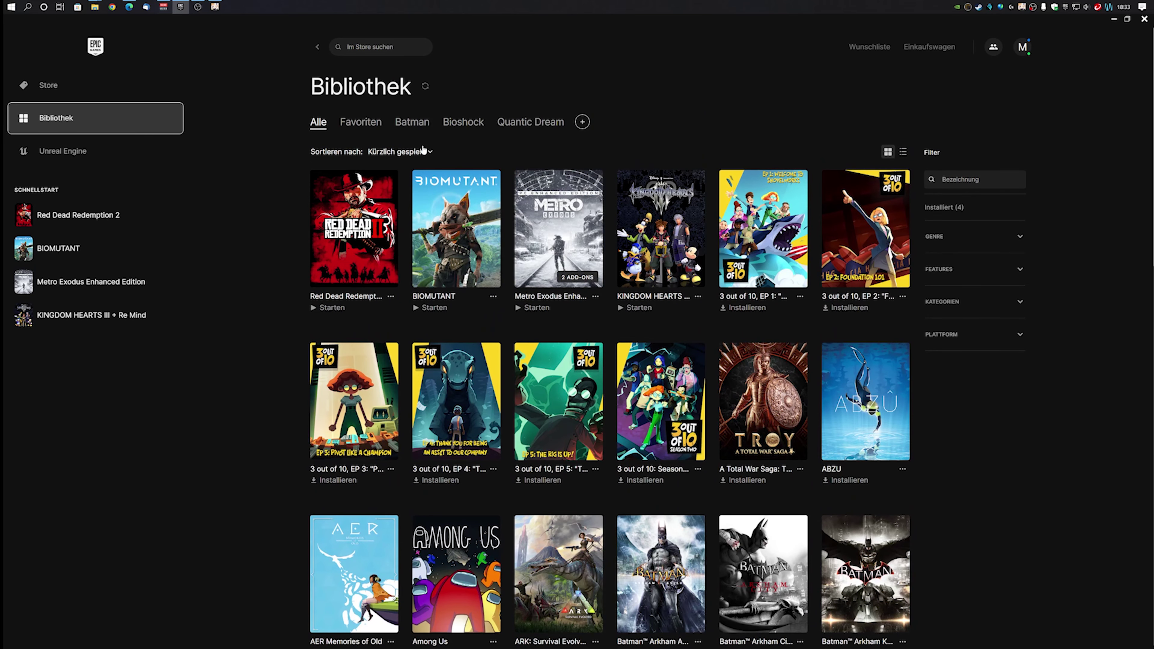
Review the Favoriten list once more and return to the overview of all library games
left_click(359, 122)
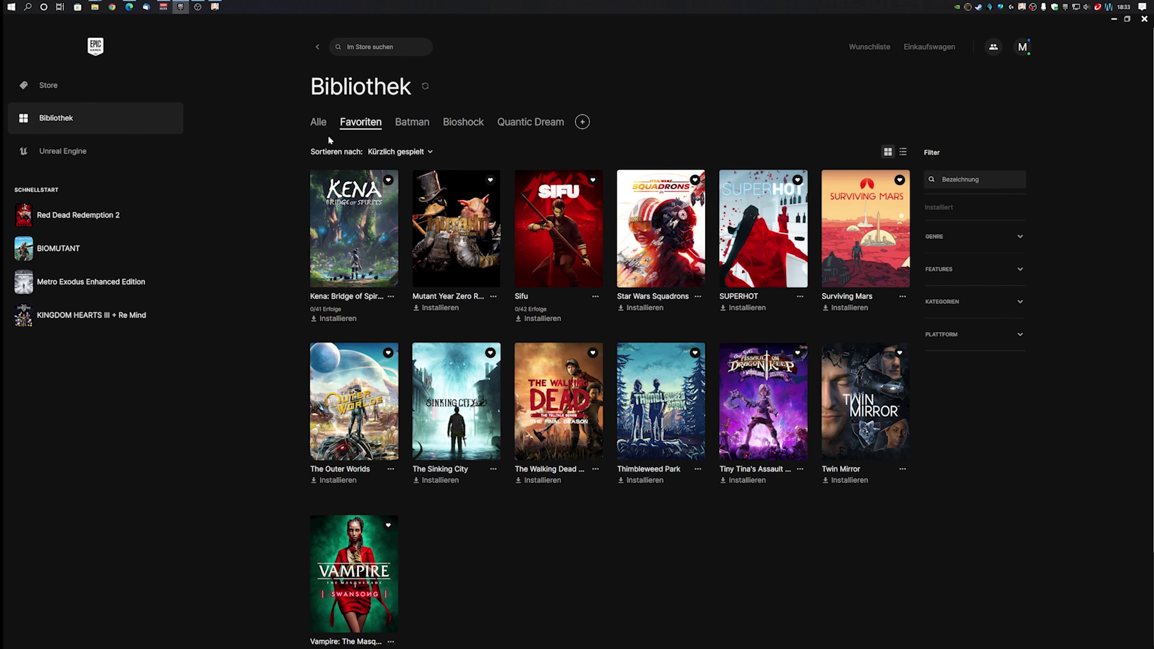
left_click(321, 123)
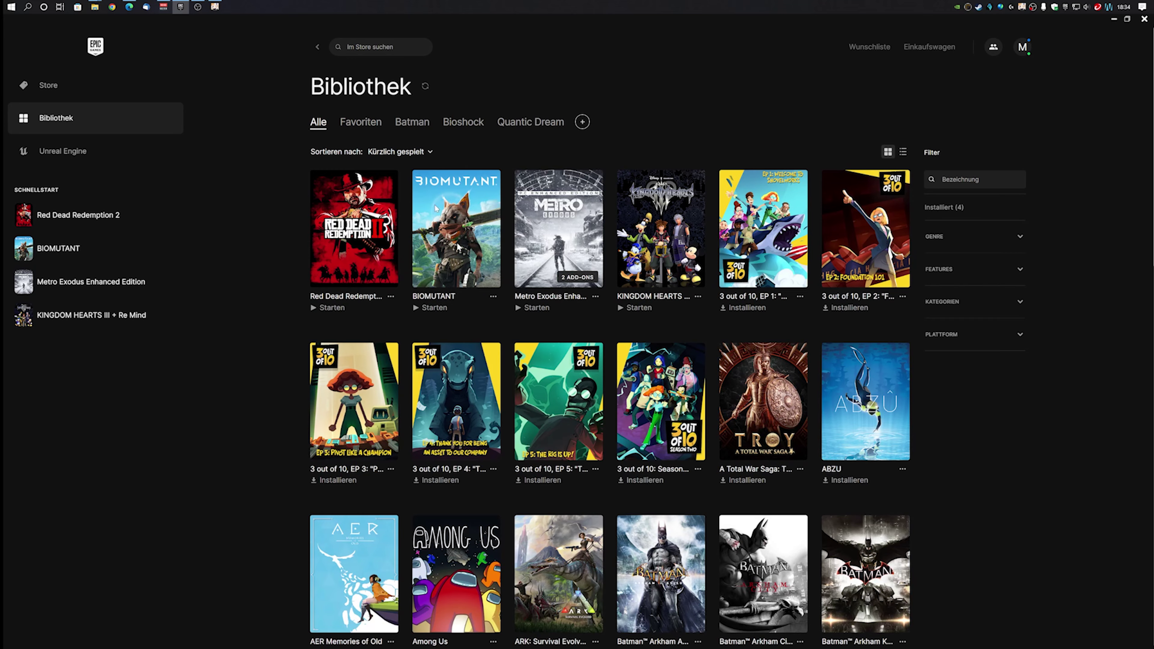
scroll(586, 493, "down", 5)
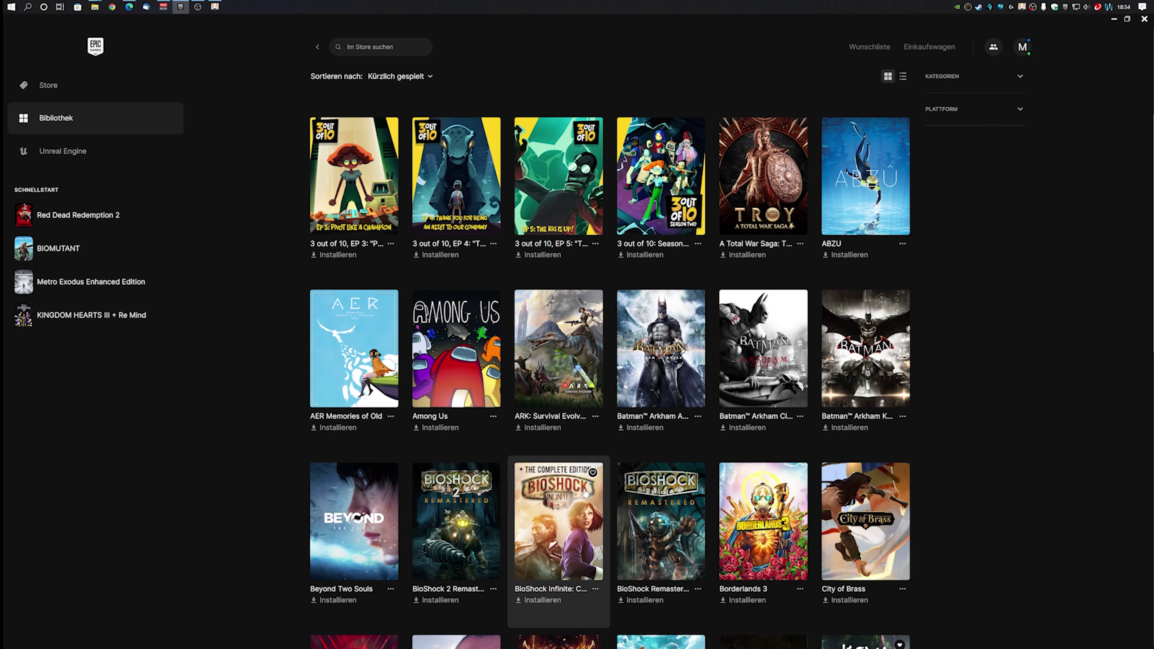
scroll(586, 493, "up", 5)
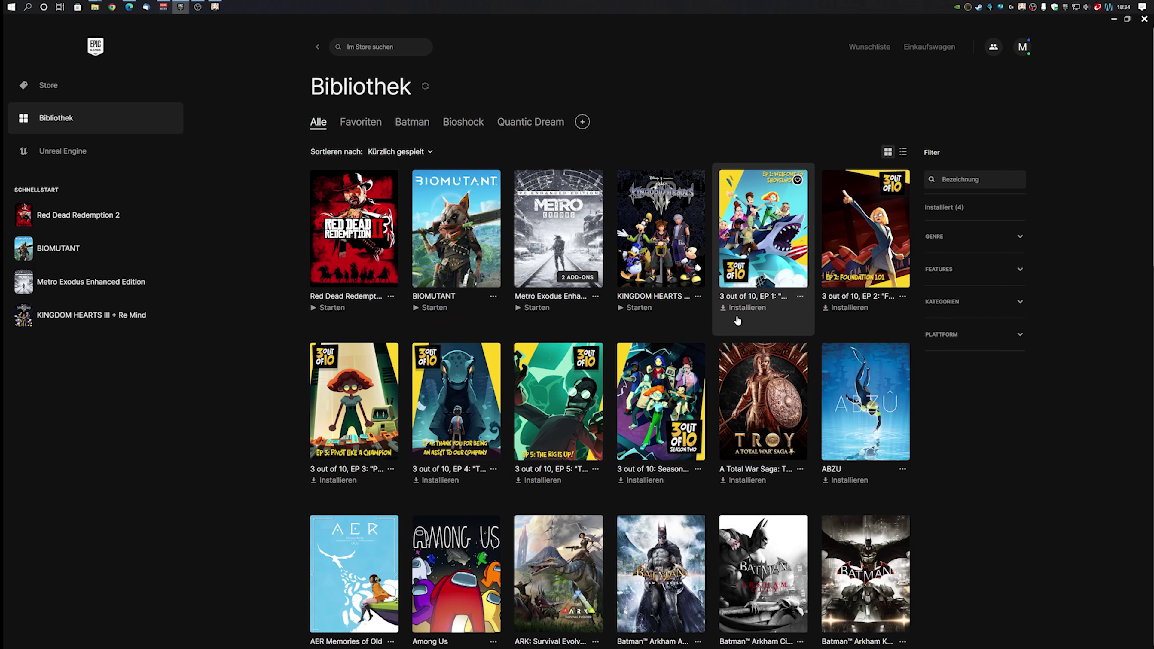
Add the game 3 out of 10, EP 1 to the favourites and check the Favoriten list
left_click(800, 297)
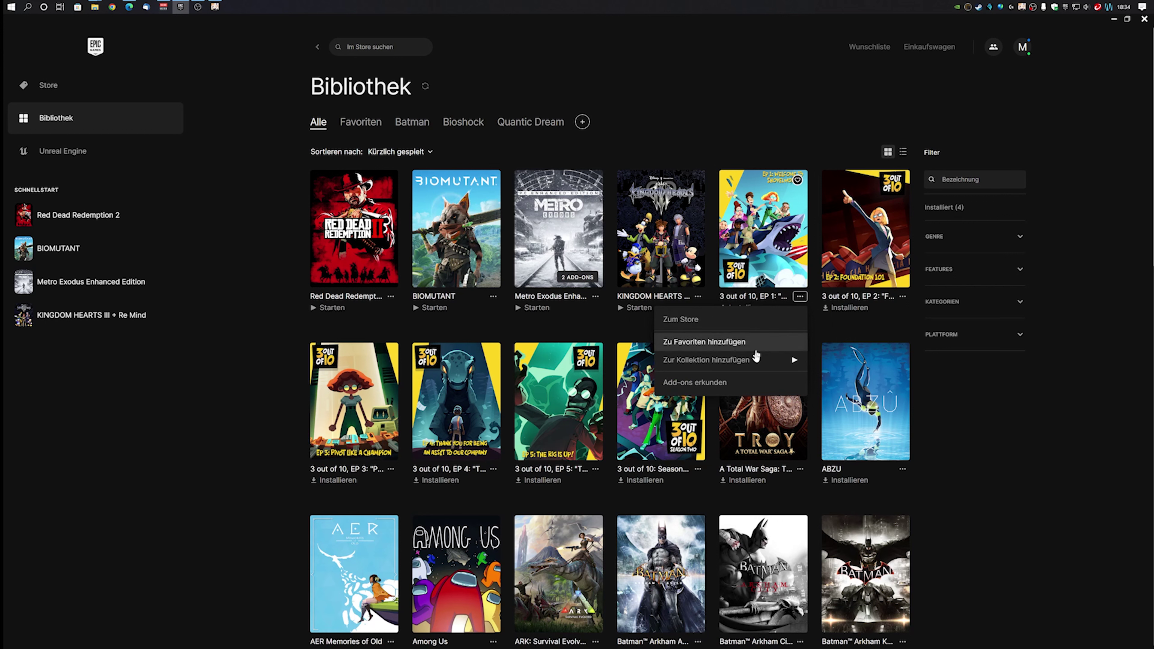
left_click(745, 344)
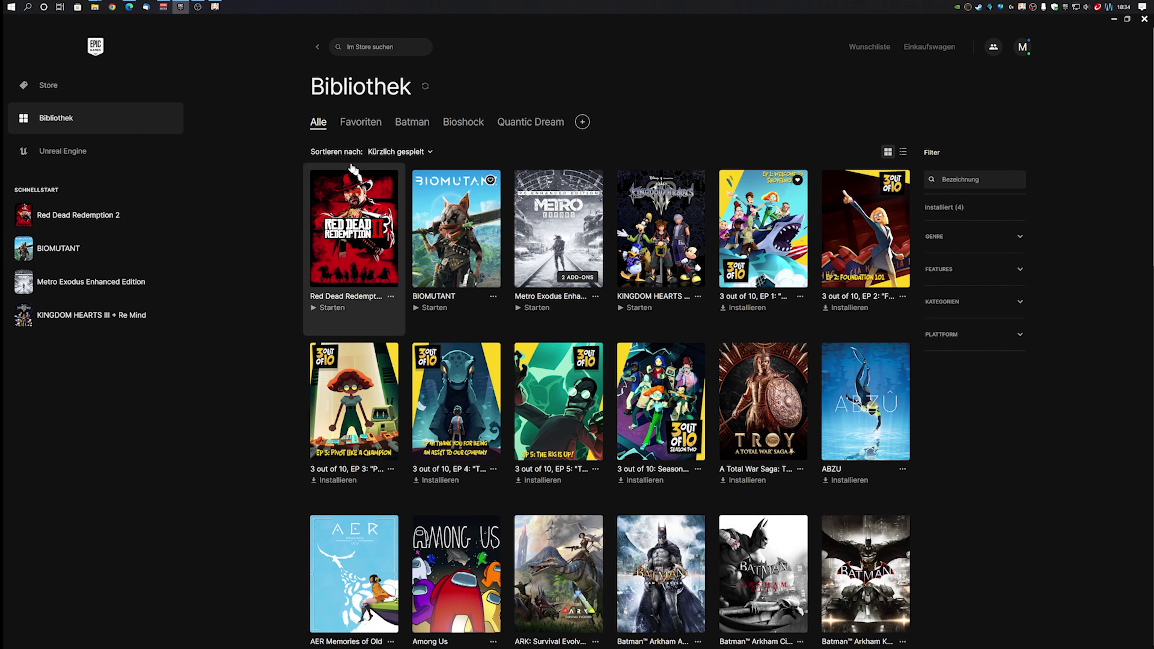
left_click(380, 127)
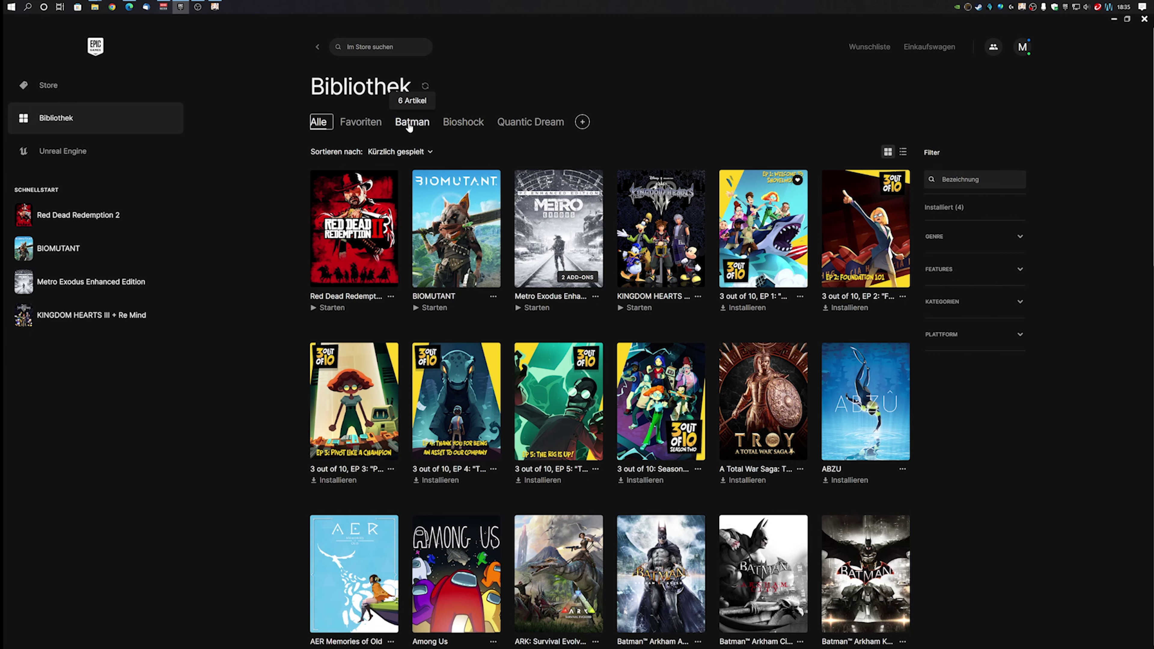
Rename the Batman collection to "Batman Arkham", save the change and reopen the collection's options
left_click(413, 122)
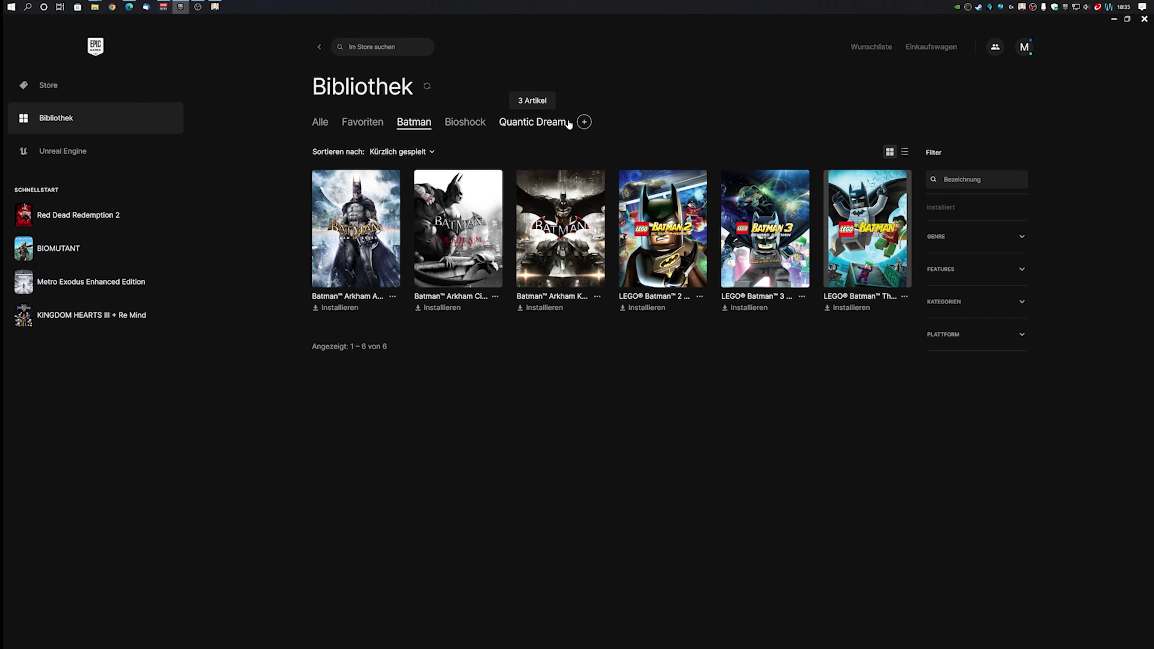
right_click(417, 128)
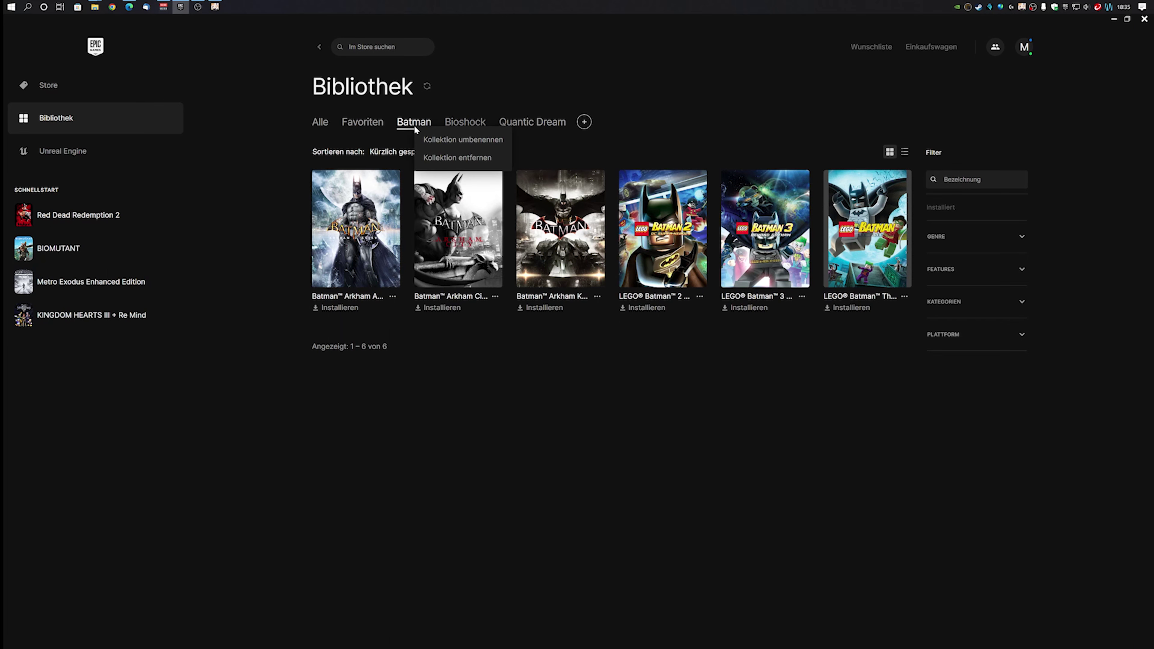
left_click(443, 143)
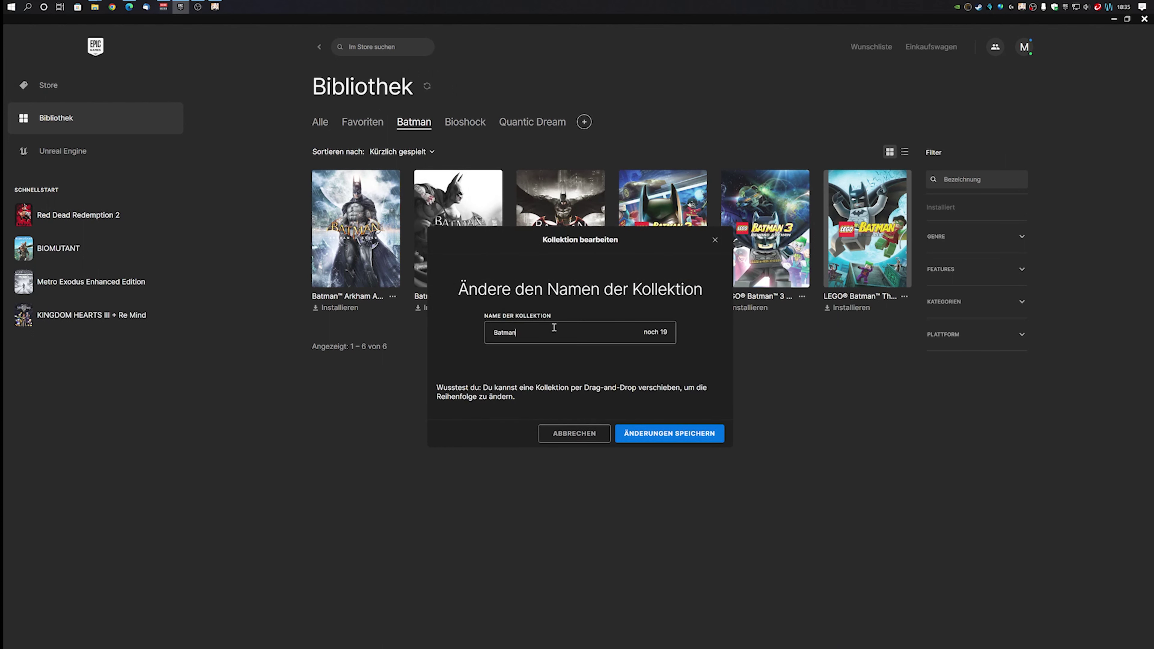
type("Arkham")
left_click(668, 434)
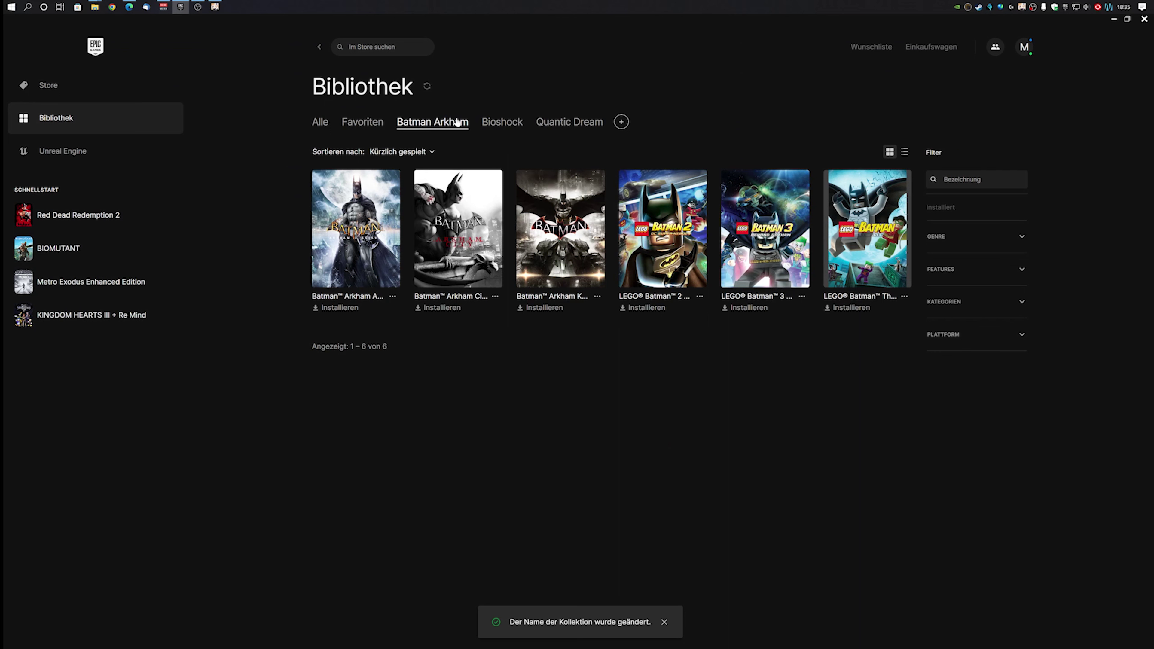
left_click(458, 122)
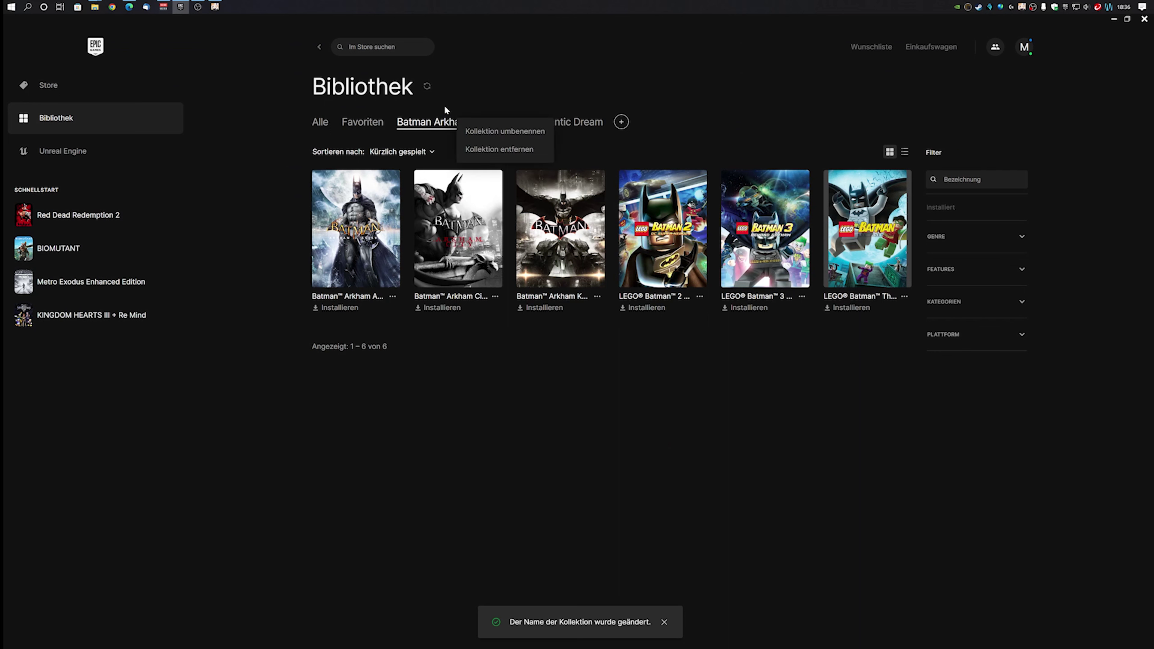